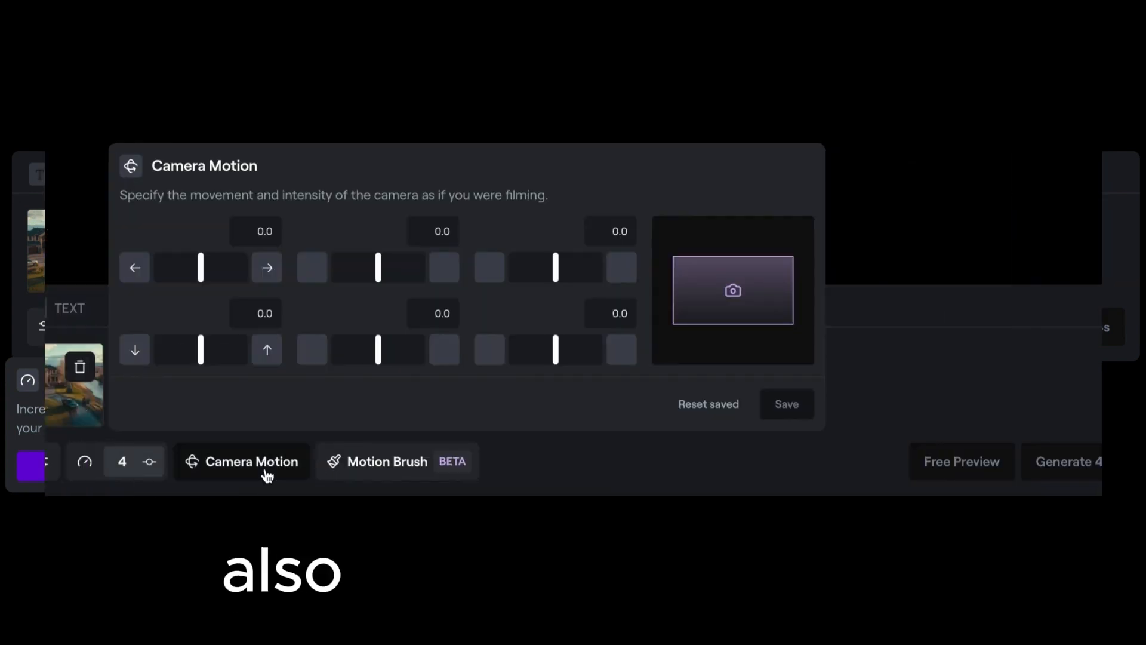
Set the camera motion's pan to 7.0 toward the right and save it.
{"action": "left_click", "coordinate": [266, 475]}
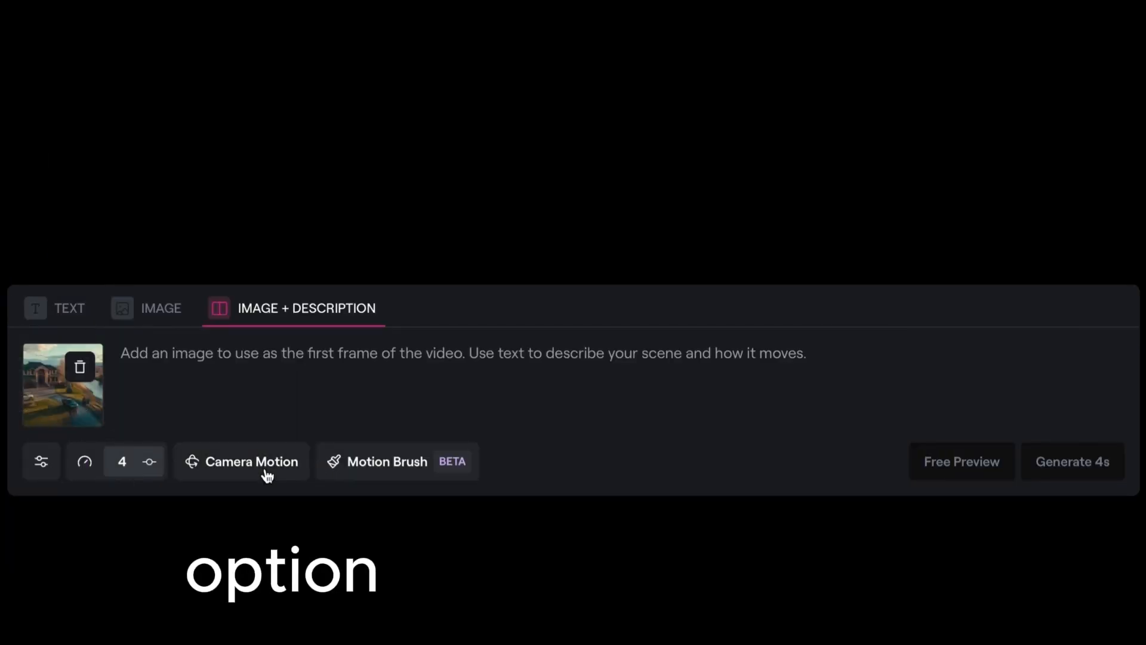
{"action": "left_click", "coordinate": [266, 475]}
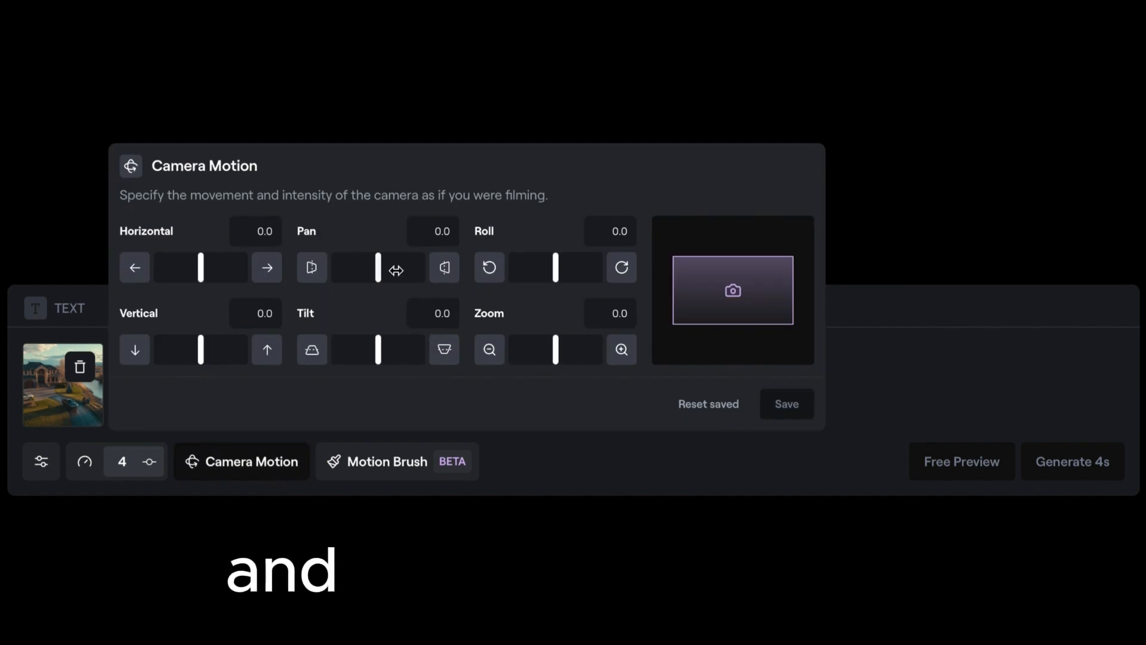
{"action": "left_click_drag", "start_coordinate": [378, 264], "coordinate": [410, 267]}
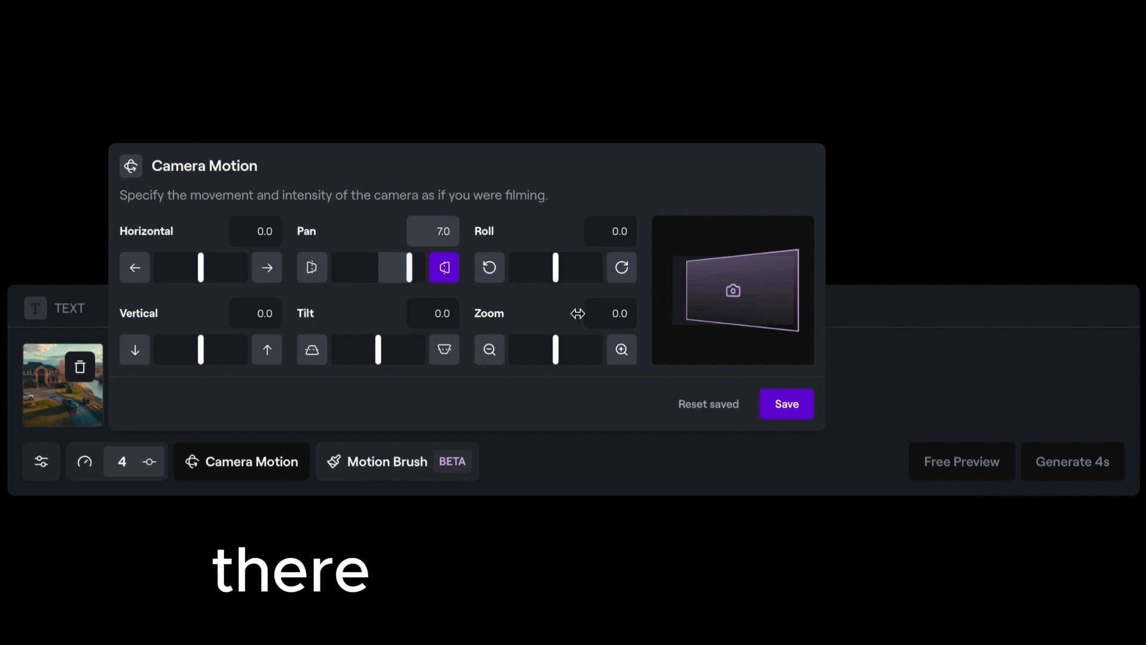
{"action": "left_click", "coordinate": [774, 413]}
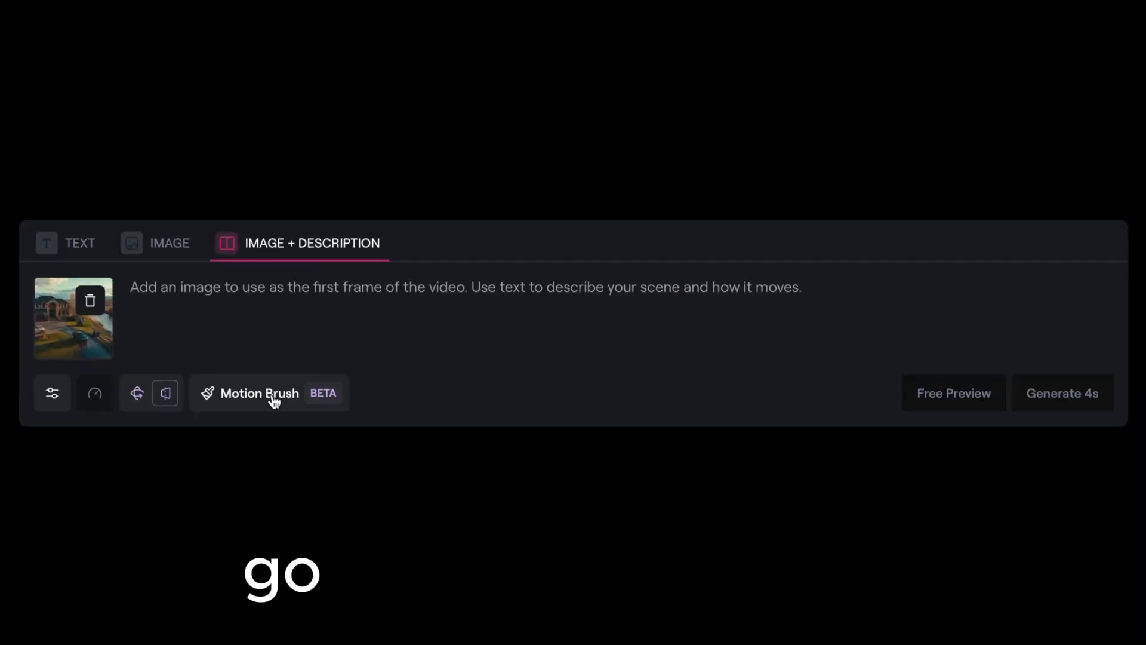
Paint over the river with Motion Brush 1 using a smaller brush size, and set its proximity to 7.6.
{"action": "left_click", "coordinate": [273, 396]}
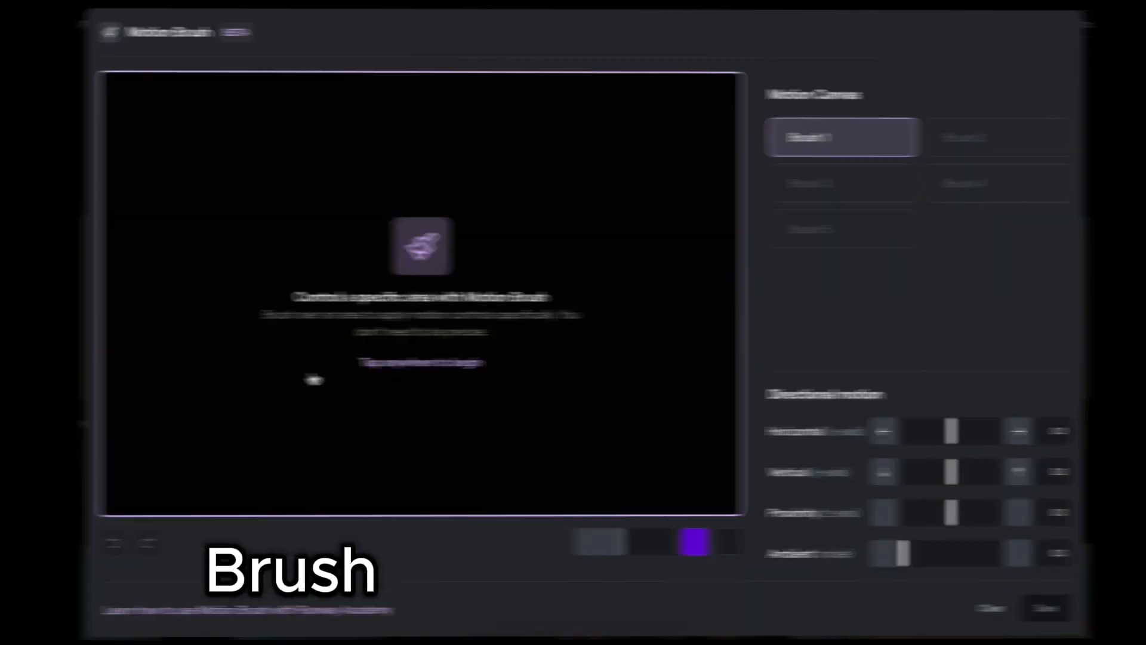
{"action": "left_click", "coordinate": [430, 363]}
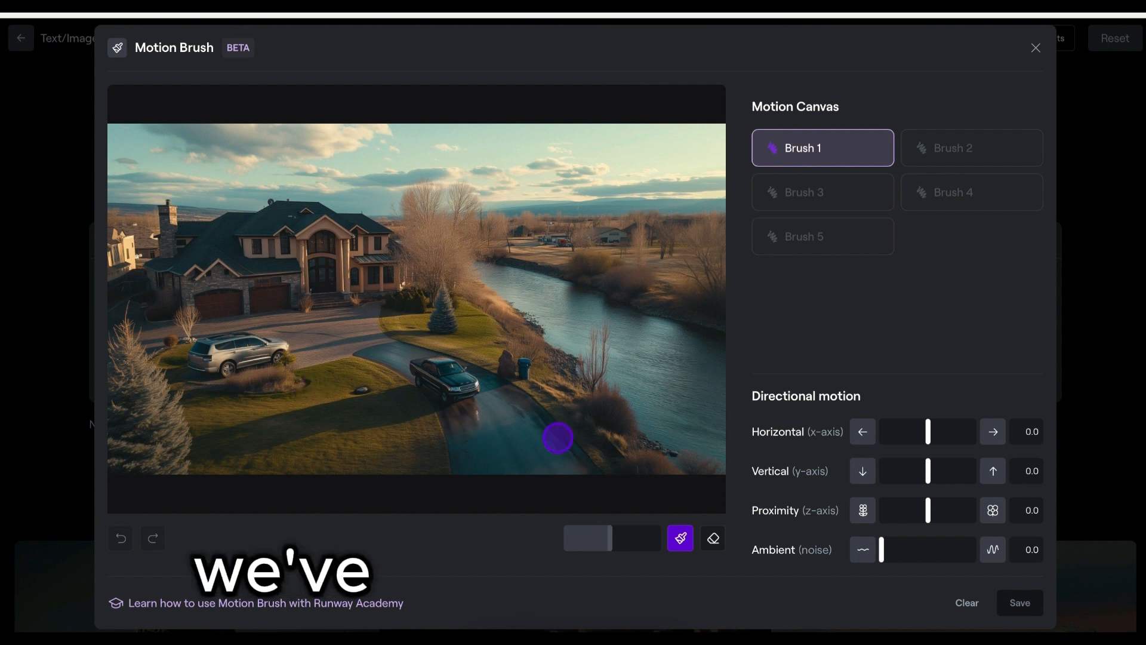
{"action": "left_click_drag", "start_coordinate": [603, 540], "coordinate": [590, 540]}
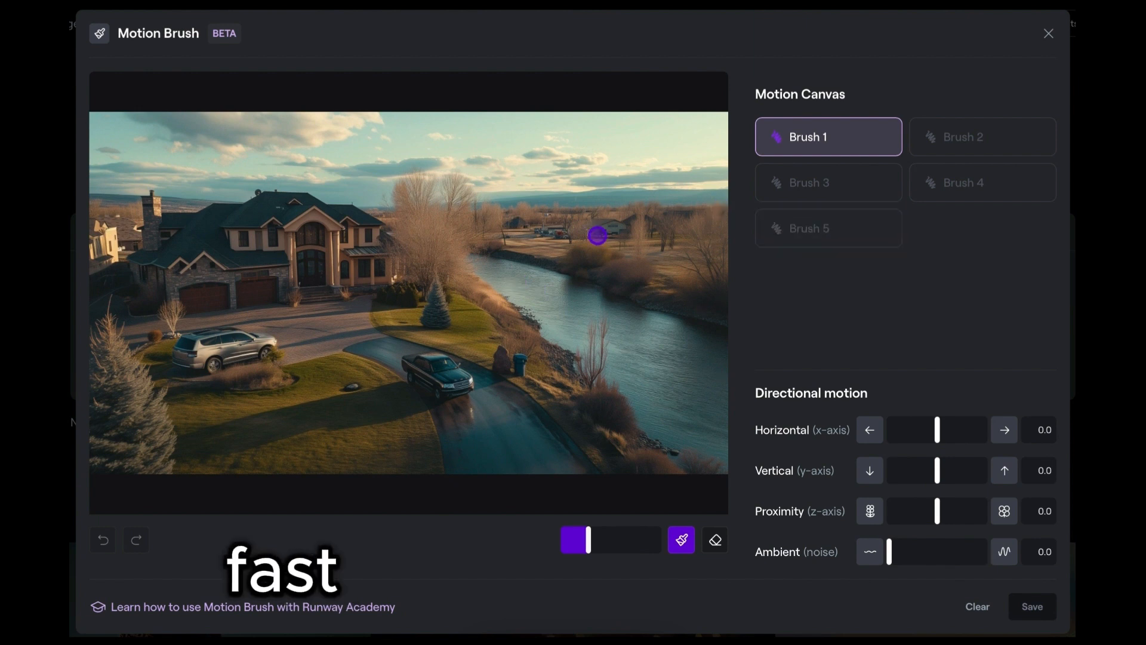
{"action": "mouse_move", "coordinate": [502, 268]}
{"action": "left_mouse_down"}
{"action": "mouse_move", "coordinate": [666, 350]}
{"action": "mouse_move", "coordinate": [500, 305]}
{"action": "left_mouse_up"}
{"action": "left_click", "coordinate": [715, 540]}
{"action": "left_click", "coordinate": [681, 540]}
{"action": "mouse_move", "coordinate": [687, 421]}
{"action": "left_mouse_down"}
{"action": "mouse_move", "coordinate": [545, 282]}
{"action": "mouse_move", "coordinate": [530, 301]}
{"action": "mouse_move", "coordinate": [655, 398]}
{"action": "mouse_move", "coordinate": [602, 358]}
{"action": "left_mouse_up"}
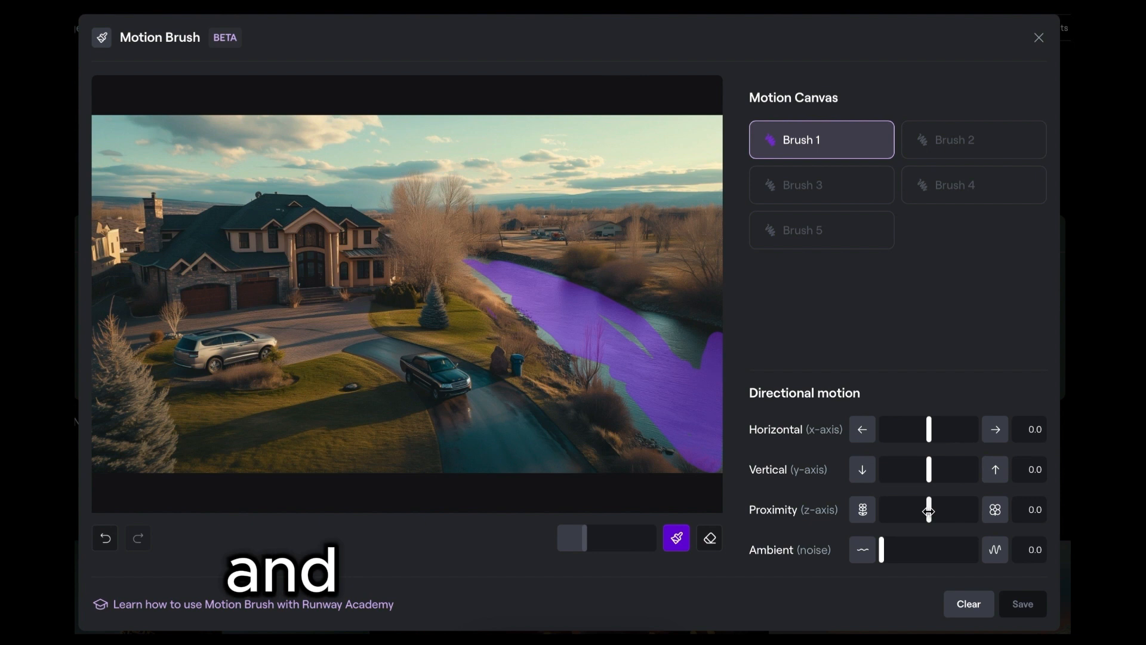
{"action": "left_click_drag", "start_coordinate": [946, 512], "coordinate": [968, 512]}
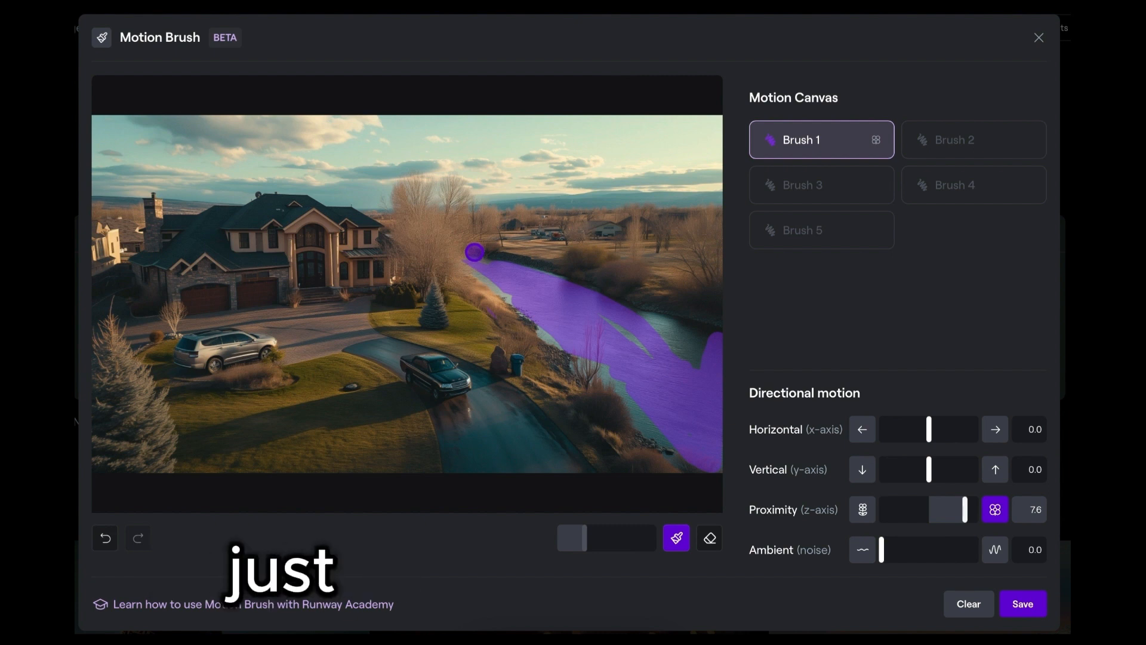
Paint over the cloudy sky with Brush 2 and set its horizontal motion to -7.3.
{"action": "left_click", "coordinate": [940, 146]}
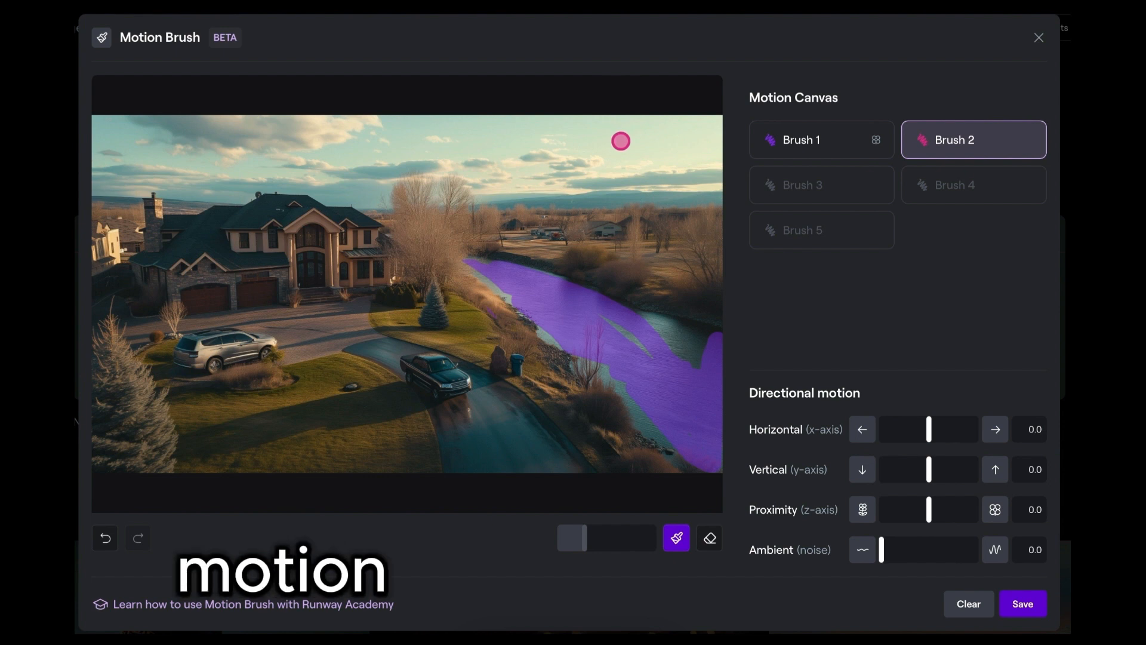
{"action": "mouse_move", "coordinate": [621, 141]}
{"action": "left_mouse_down"}
{"action": "mouse_move", "coordinate": [287, 135]}
{"action": "mouse_move", "coordinate": [163, 149]}
{"action": "mouse_move", "coordinate": [340, 175]}
{"action": "mouse_move", "coordinate": [352, 159]}
{"action": "left_mouse_up"}
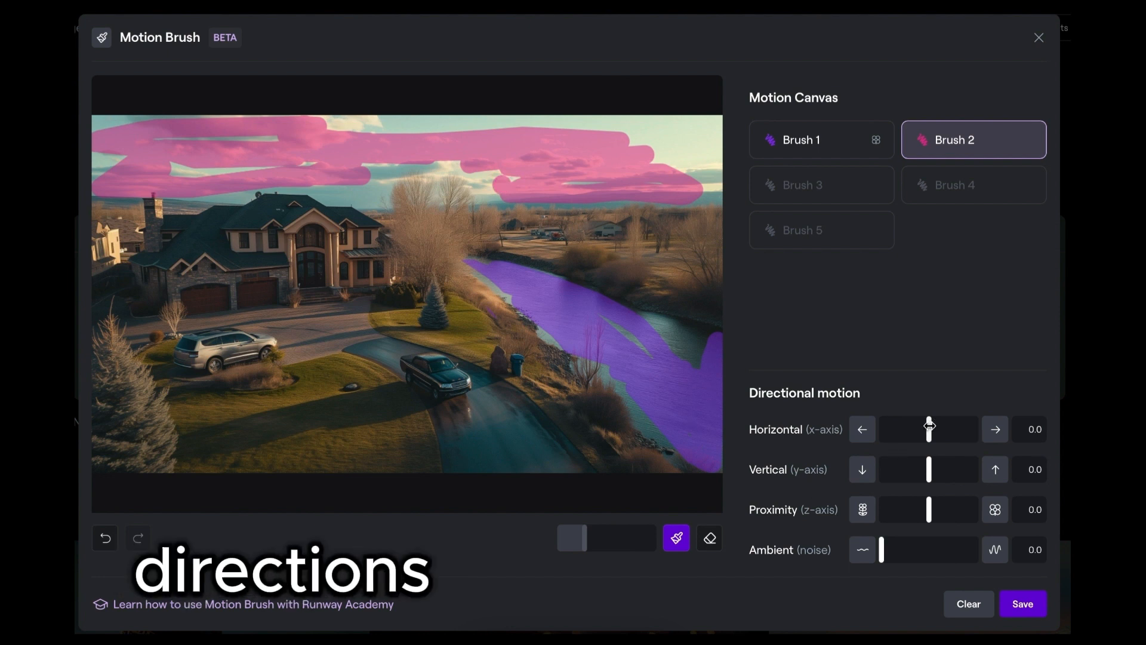
{"action": "left_click_drag", "start_coordinate": [929, 425], "coordinate": [894, 430]}
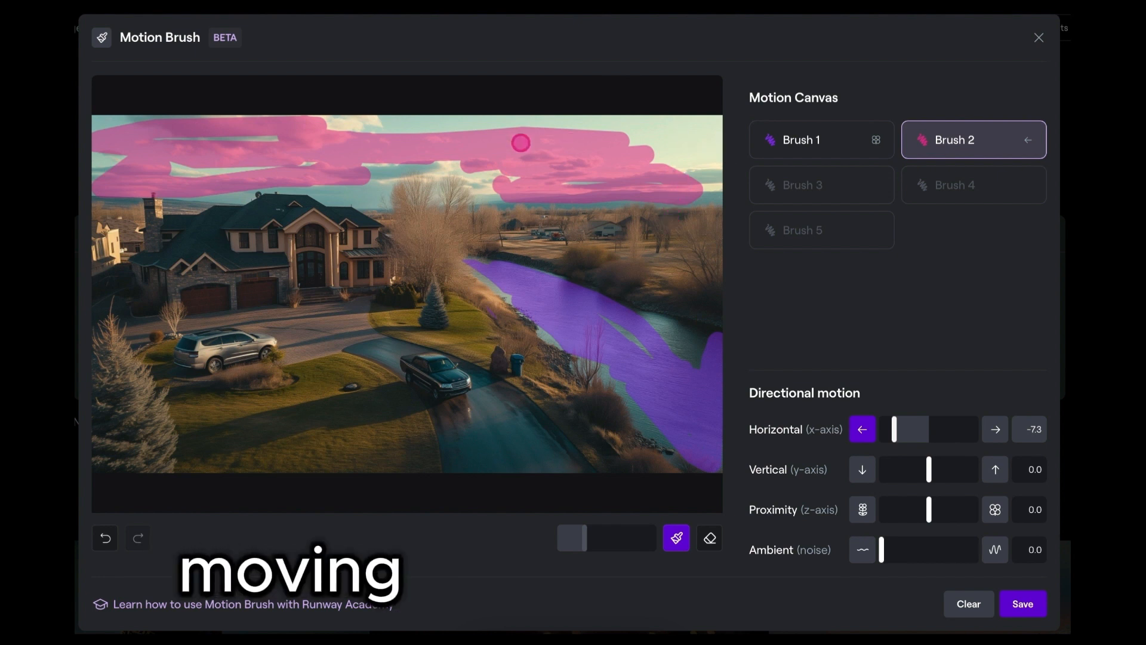
Paint over the silver SUV beside the lawn with Brush 3 and set its horizontal motion to 6.8.
{"action": "left_click", "coordinate": [809, 190]}
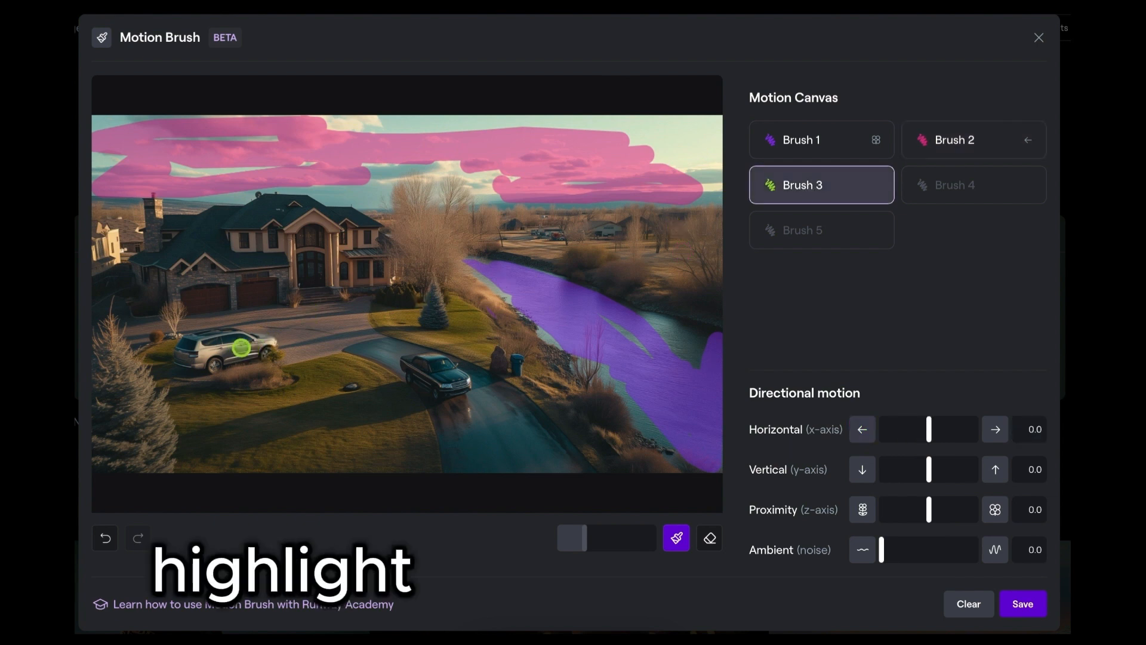
{"action": "mouse_move", "coordinate": [253, 346]}
{"action": "left_mouse_down"}
{"action": "mouse_move", "coordinate": [183, 350]}
{"action": "mouse_move", "coordinate": [219, 353]}
{"action": "left_mouse_up"}
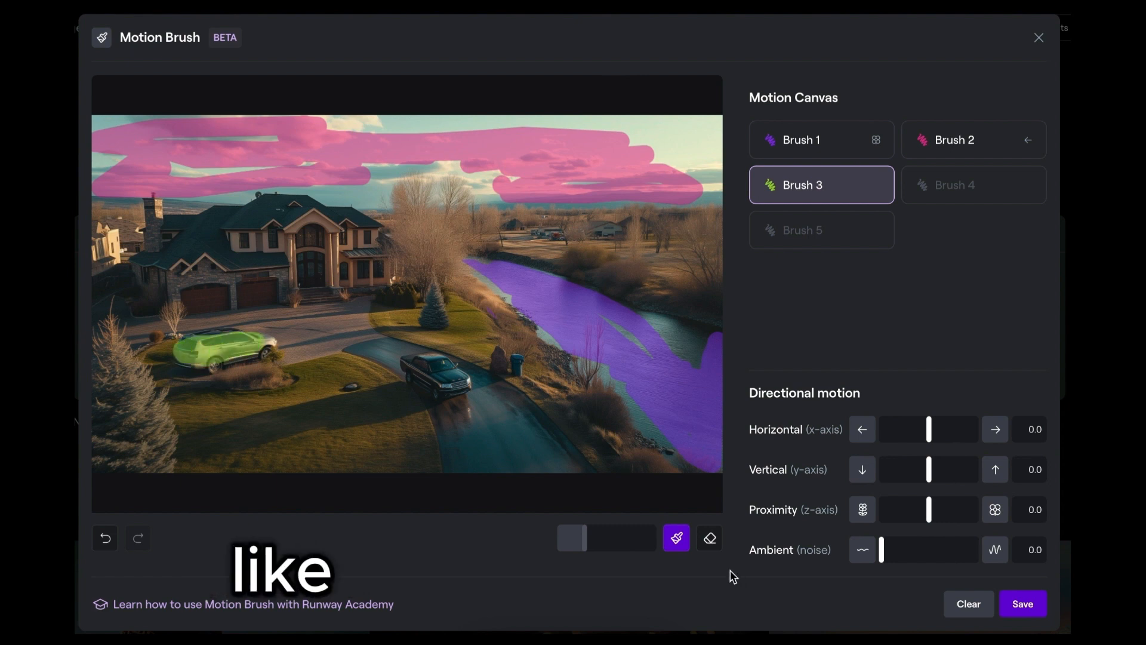
{"action": "left_click", "coordinate": [710, 538]}
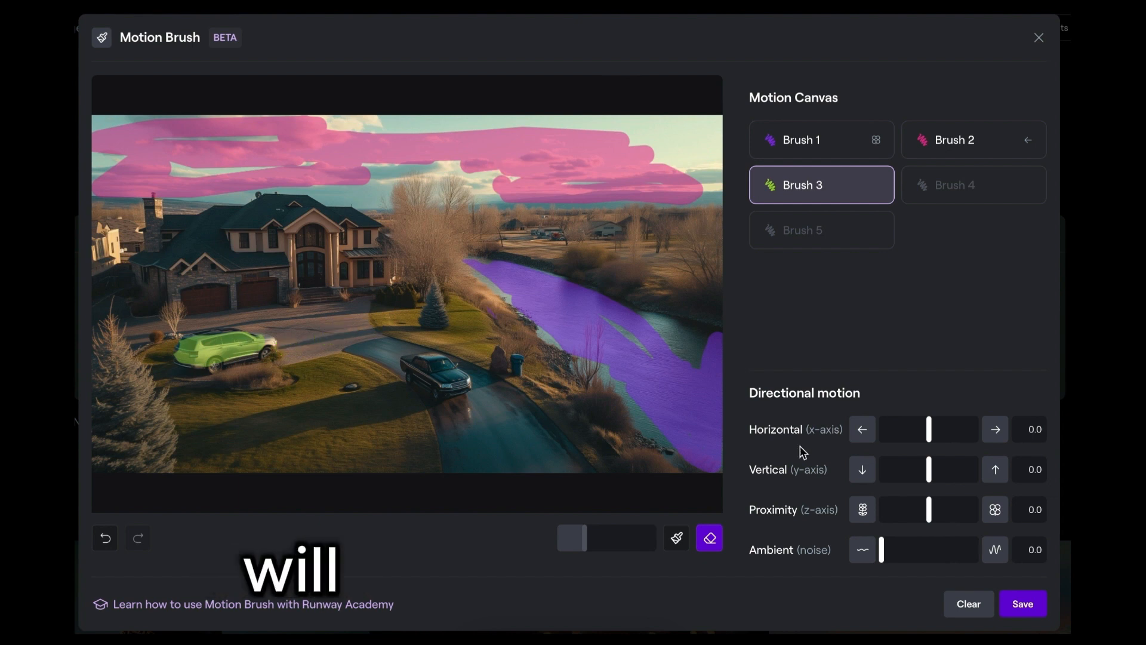
{"action": "left_click_drag", "start_coordinate": [931, 430], "coordinate": [961, 430]}
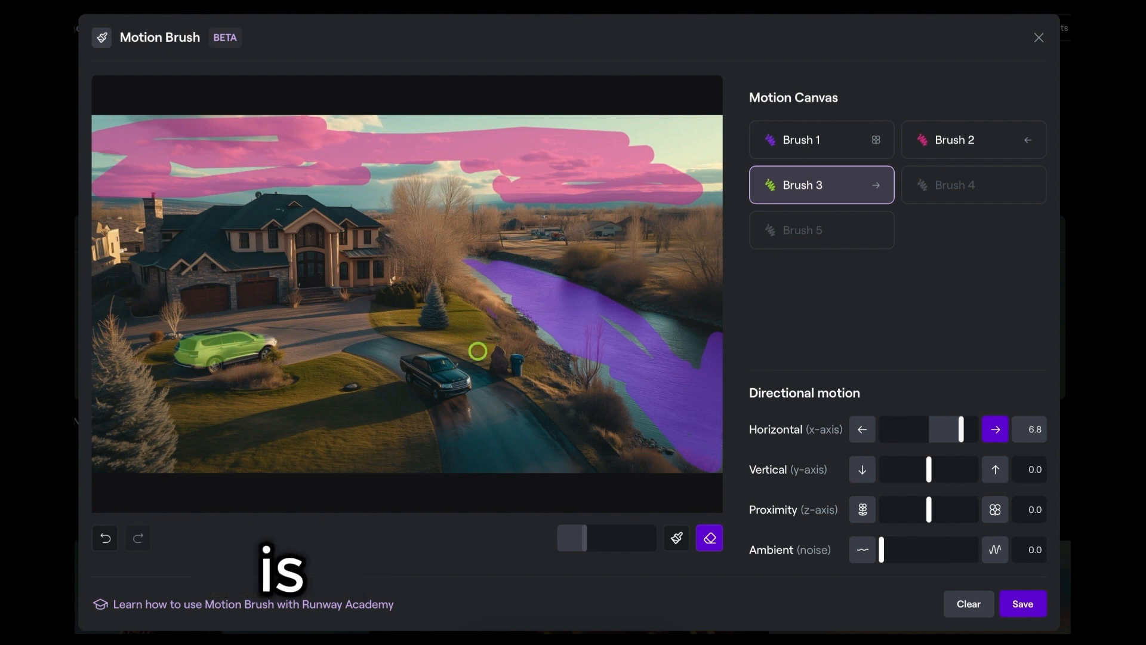
Paint over the dark pickup on the driveway with Brush 4 and set its proximity to 6.3.
{"action": "left_click", "coordinate": [961, 188]}
{"action": "left_click", "coordinate": [961, 187]}
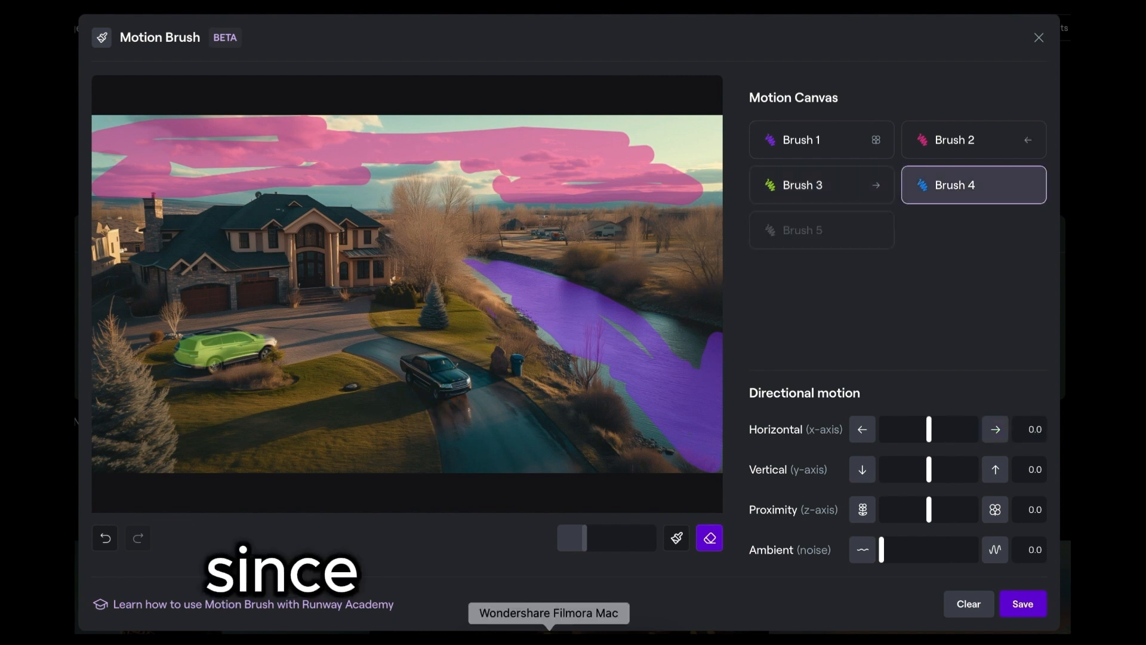
{"action": "left_click_drag", "start_coordinate": [589, 540], "coordinate": [577, 540]}
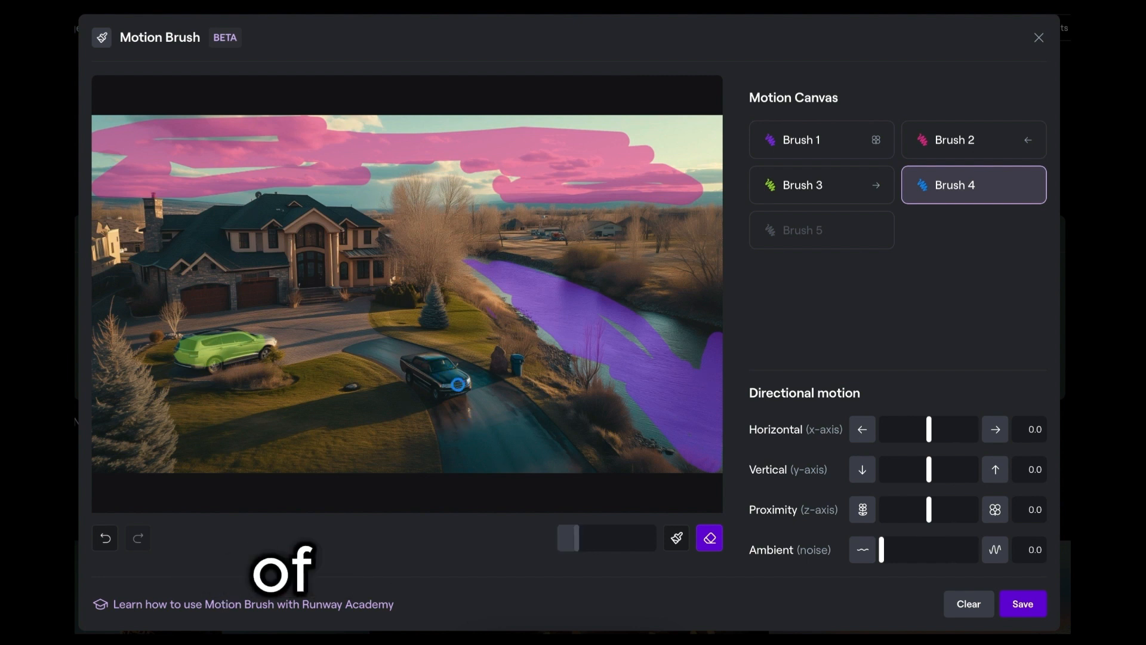
{"action": "left_click", "coordinate": [677, 541]}
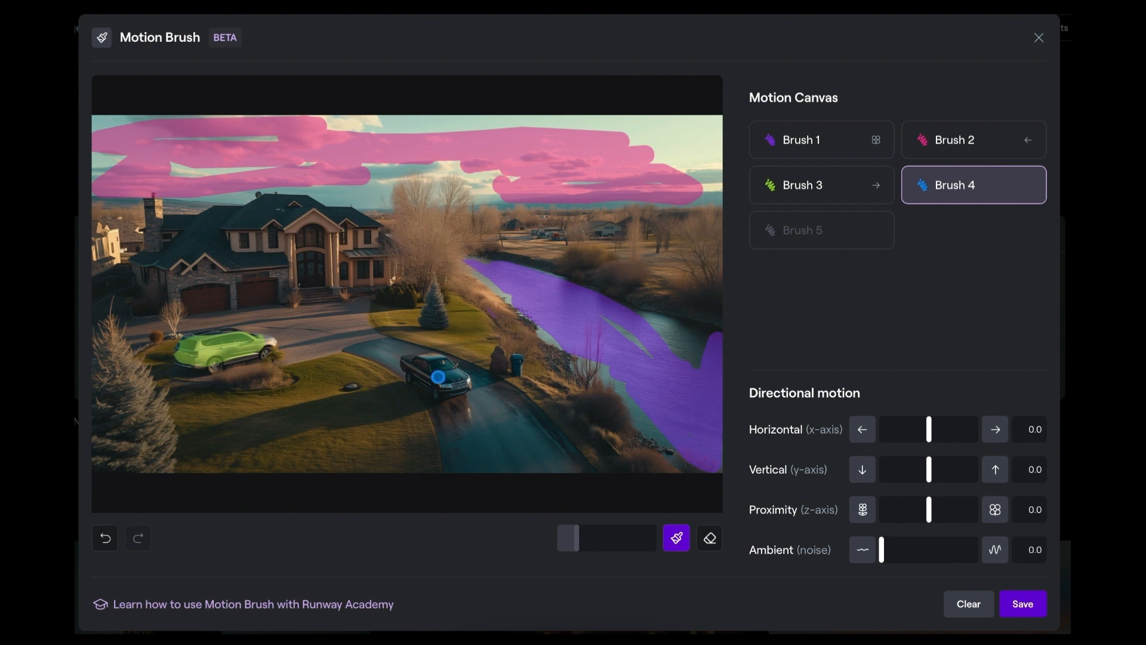
{"action": "mouse_move", "coordinate": [441, 382]}
{"action": "left_mouse_down"}
{"action": "mouse_move", "coordinate": [413, 352]}
{"action": "mouse_move", "coordinate": [464, 395]}
{"action": "mouse_move", "coordinate": [466, 377]}
{"action": "mouse_move", "coordinate": [479, 396]}
{"action": "mouse_move", "coordinate": [461, 401]}
{"action": "mouse_move", "coordinate": [462, 391]}
{"action": "mouse_move", "coordinate": [470, 401]}
{"action": "left_mouse_up"}
{"action": "left_click", "coordinate": [710, 544]}
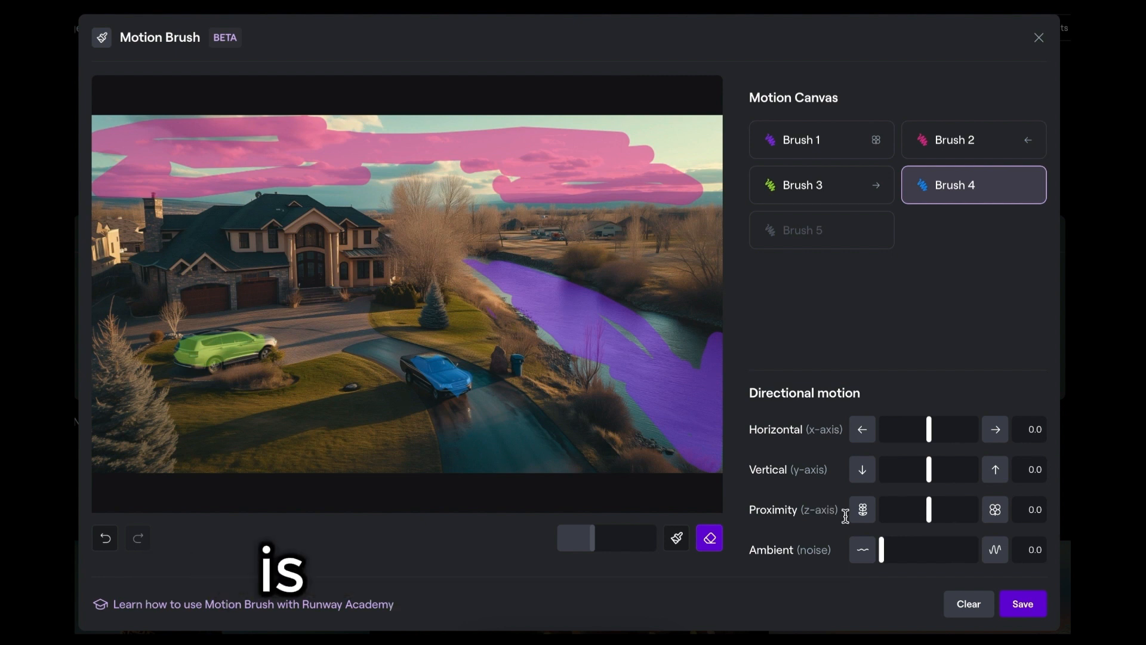
{"action": "left_click_drag", "start_coordinate": [927, 506], "coordinate": [963, 511]}
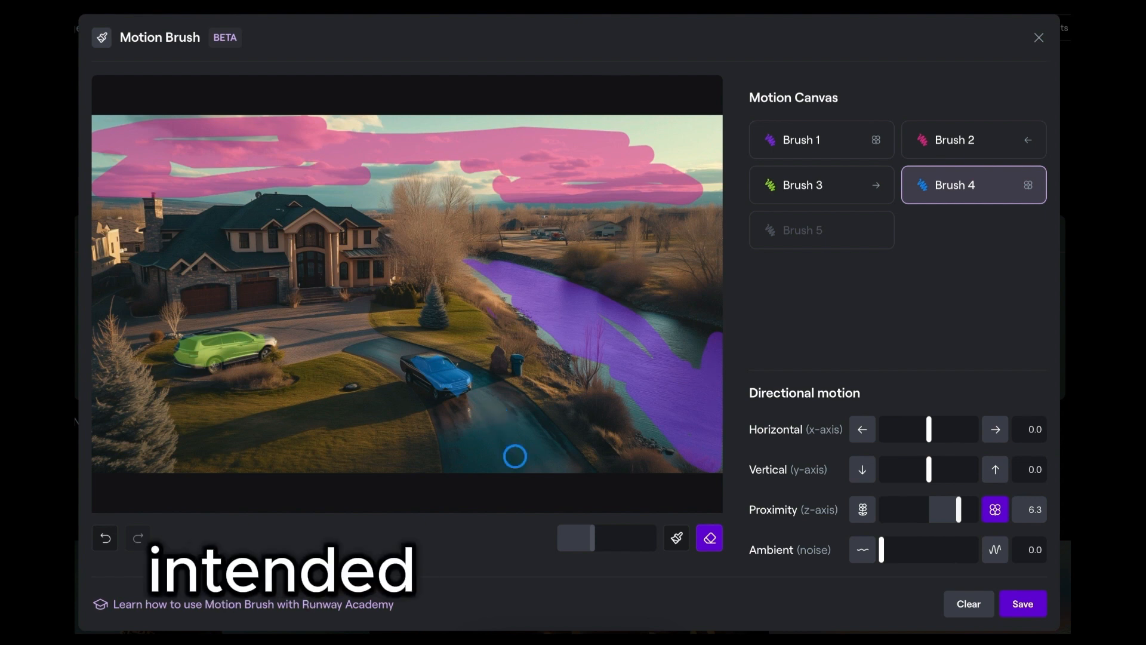
Save the brush motions and generate the 4-second video from the image without a description.
{"action": "left_click", "coordinate": [1023, 604]}
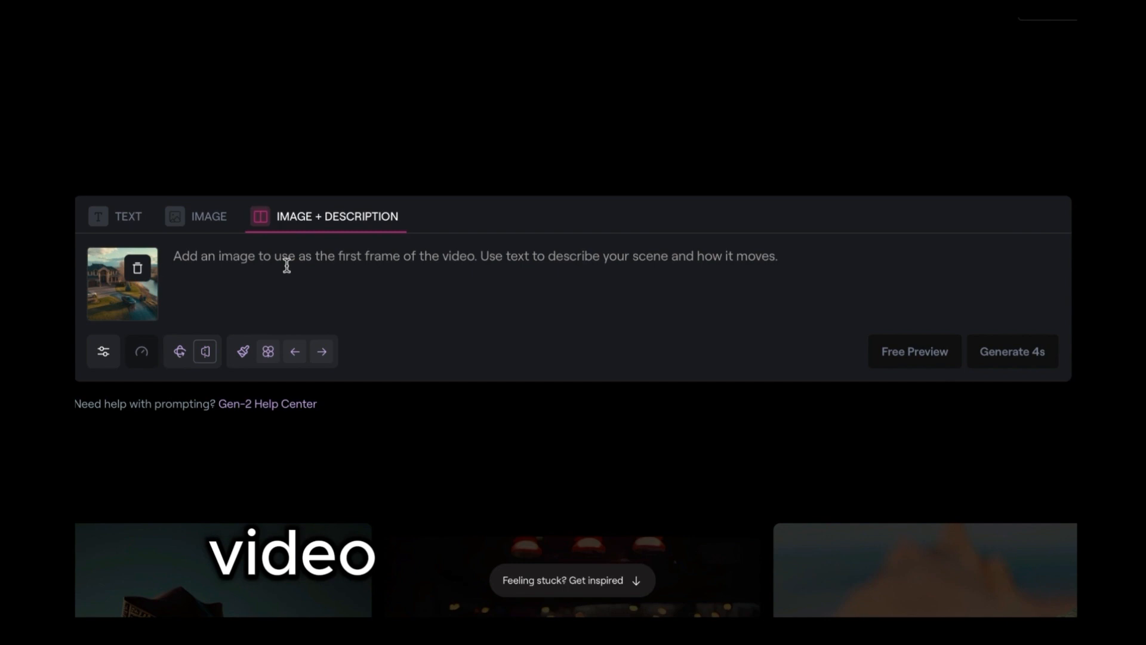
{"action": "left_click", "coordinate": [203, 224]}
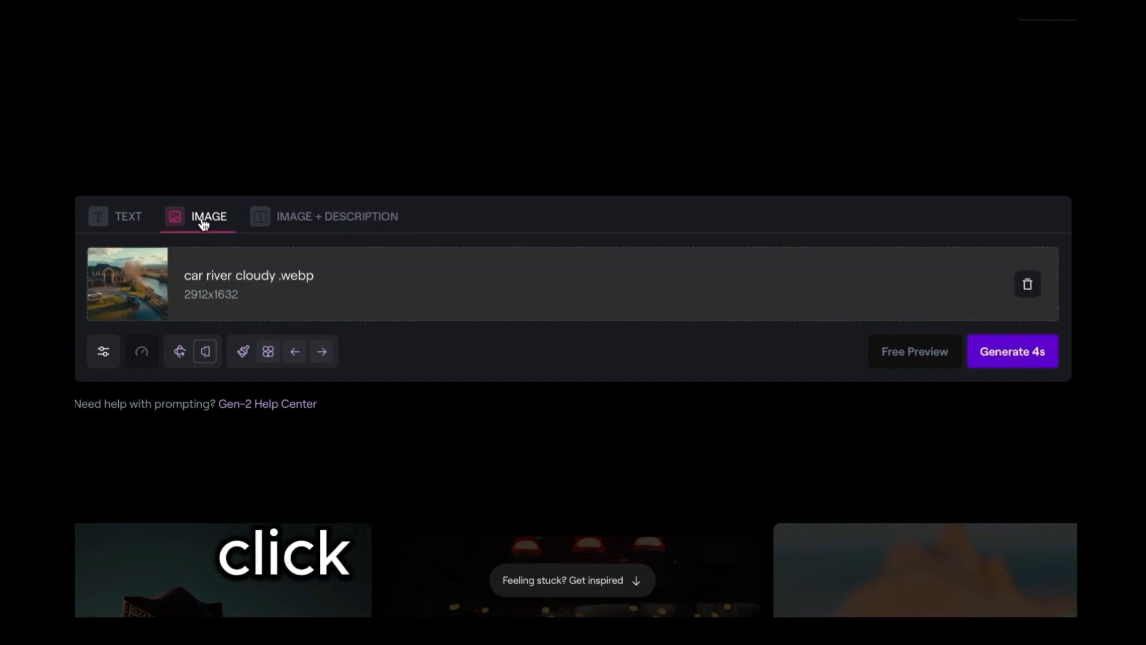
{"action": "left_click", "coordinate": [1019, 353]}
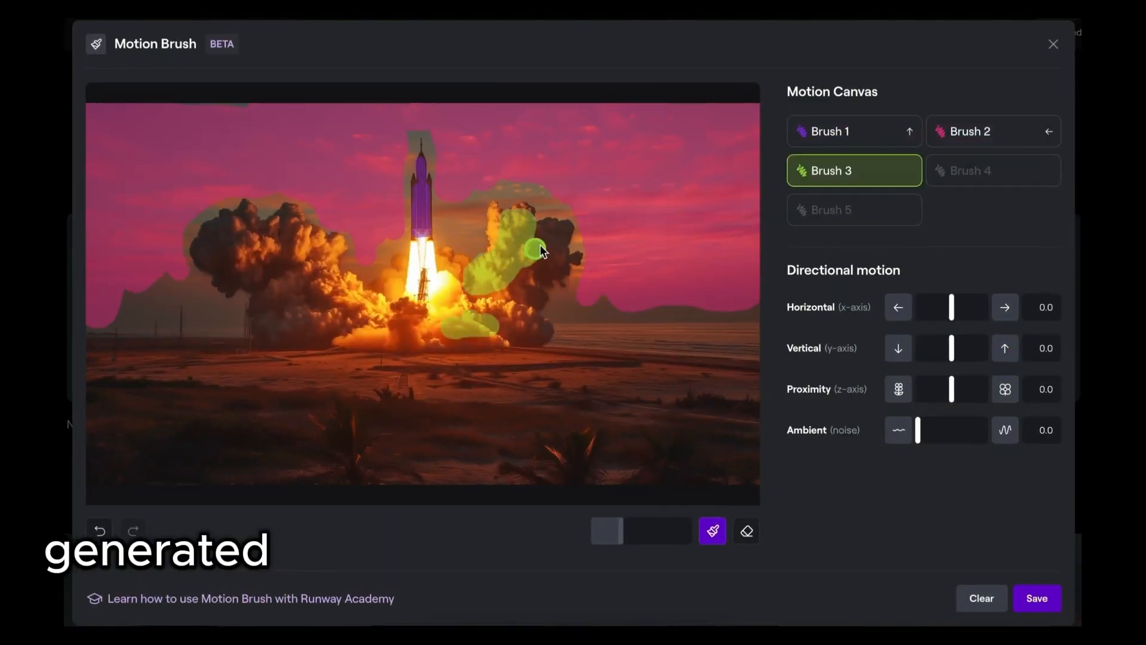
Paint over the rocket launch's smoke clouds with Brush 3.
{"action": "mouse_move", "coordinate": [525, 251]}
{"action": "left_mouse_down"}
{"action": "mouse_move", "coordinate": [299, 327]}
{"action": "mouse_move", "coordinate": [353, 334]}
{"action": "left_mouse_up"}
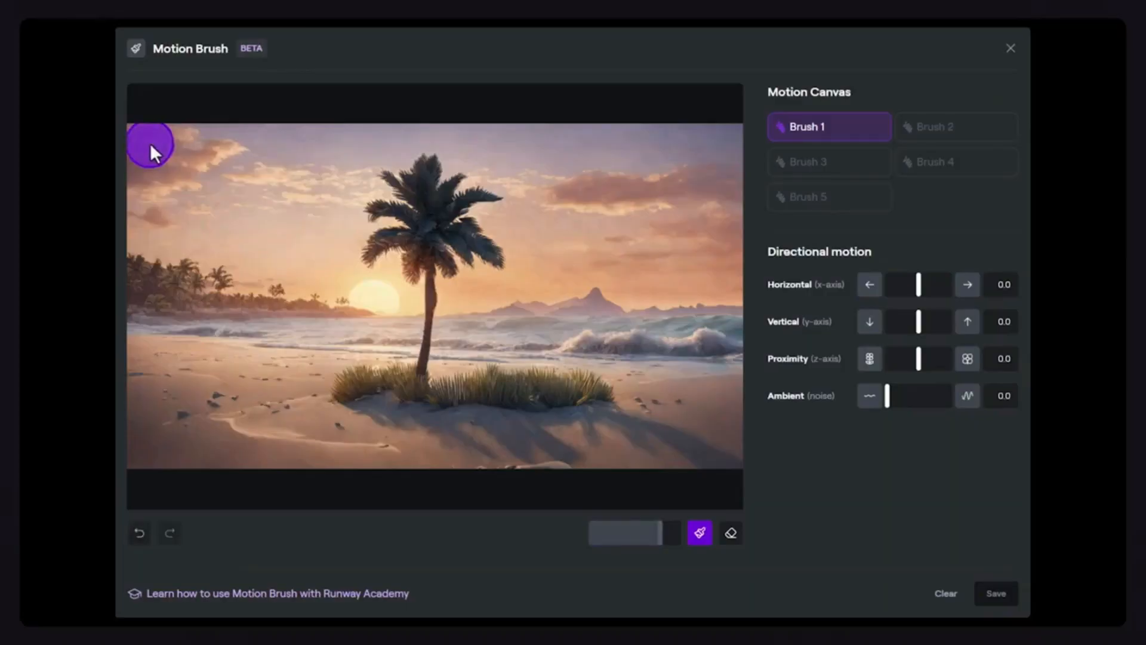
Paint the clouds on both sides of the palm tree with Brush 1 and set their horizontal motion to 1.5.
{"action": "mouse_move", "coordinate": [150, 142]}
{"action": "left_mouse_down"}
{"action": "mouse_move", "coordinate": [184, 160]}
{"action": "mouse_move", "coordinate": [145, 178]}
{"action": "mouse_move", "coordinate": [258, 168]}
{"action": "mouse_move", "coordinate": [322, 182]}
{"action": "left_mouse_up"}
{"action": "mouse_move", "coordinate": [543, 189]}
{"action": "left_mouse_down"}
{"action": "mouse_move", "coordinate": [715, 179]}
{"action": "mouse_move", "coordinate": [648, 213]}
{"action": "mouse_move", "coordinate": [645, 242]}
{"action": "mouse_move", "coordinate": [716, 210]}
{"action": "left_mouse_up"}
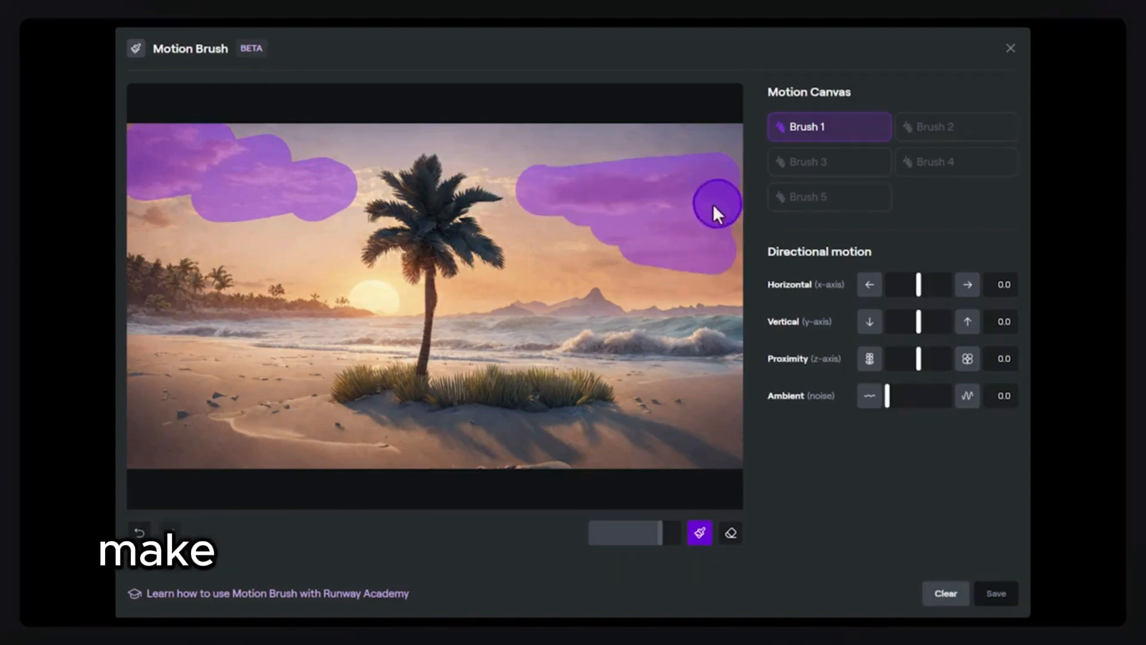
{"action": "left_click", "coordinate": [970, 289]}
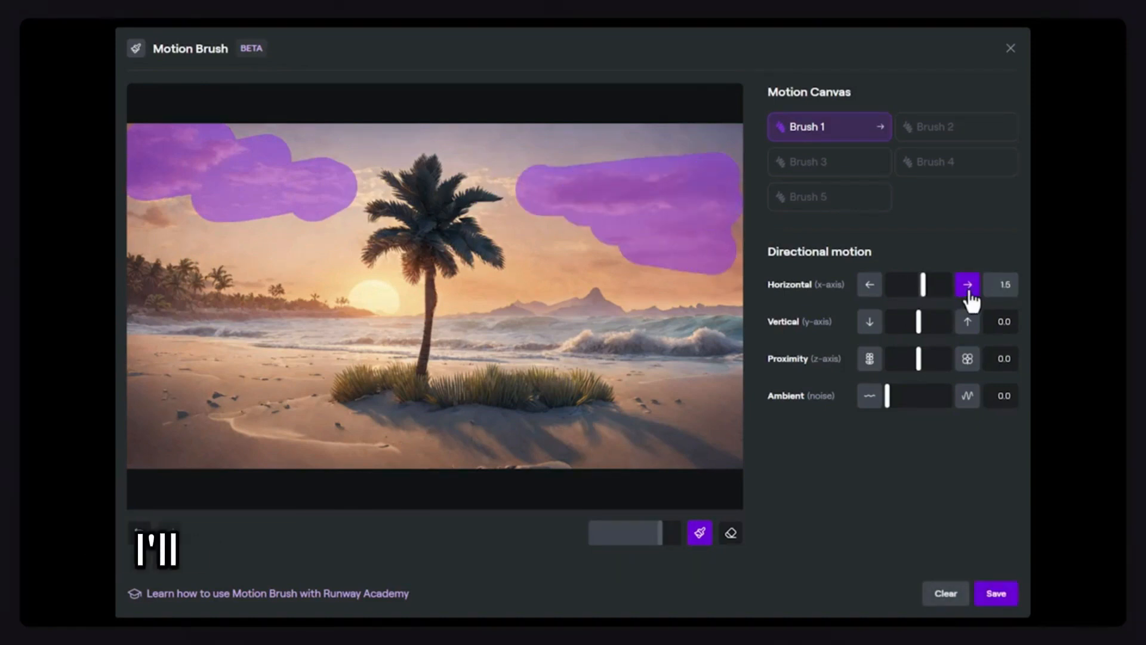
Paint the ocean waves with a smaller Brush 2, setting horizontal and vertical motion to -1.0 and proximity and ambient noise to 1.0.
{"action": "left_click", "coordinate": [941, 132]}
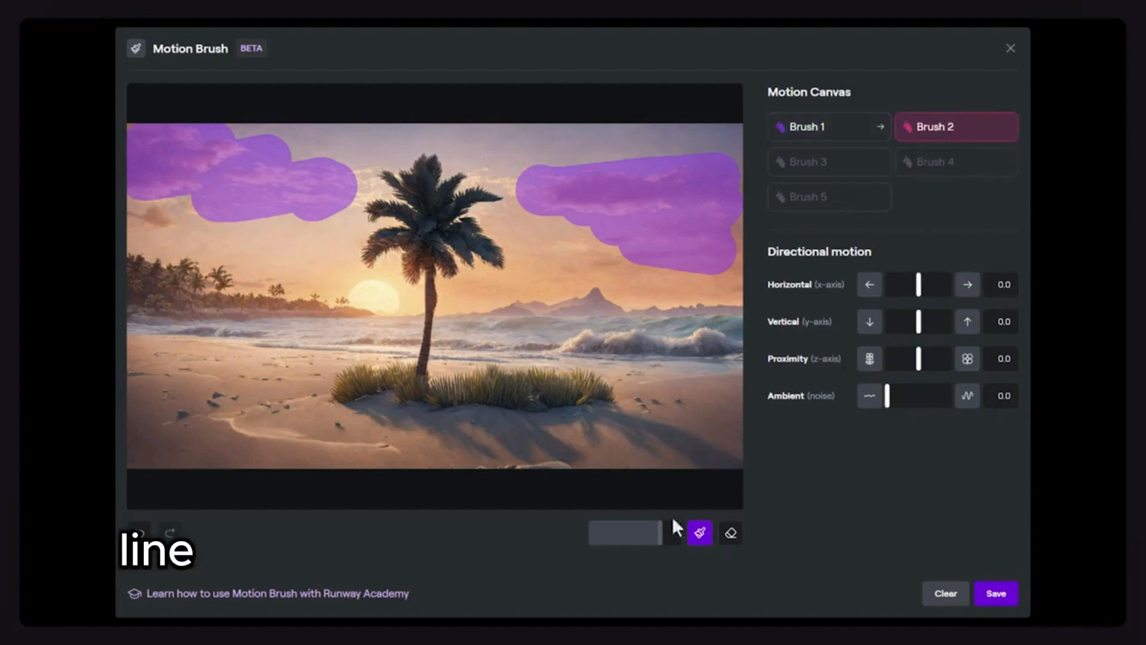
{"action": "left_click_drag", "start_coordinate": [714, 341], "coordinate": [499, 339]}
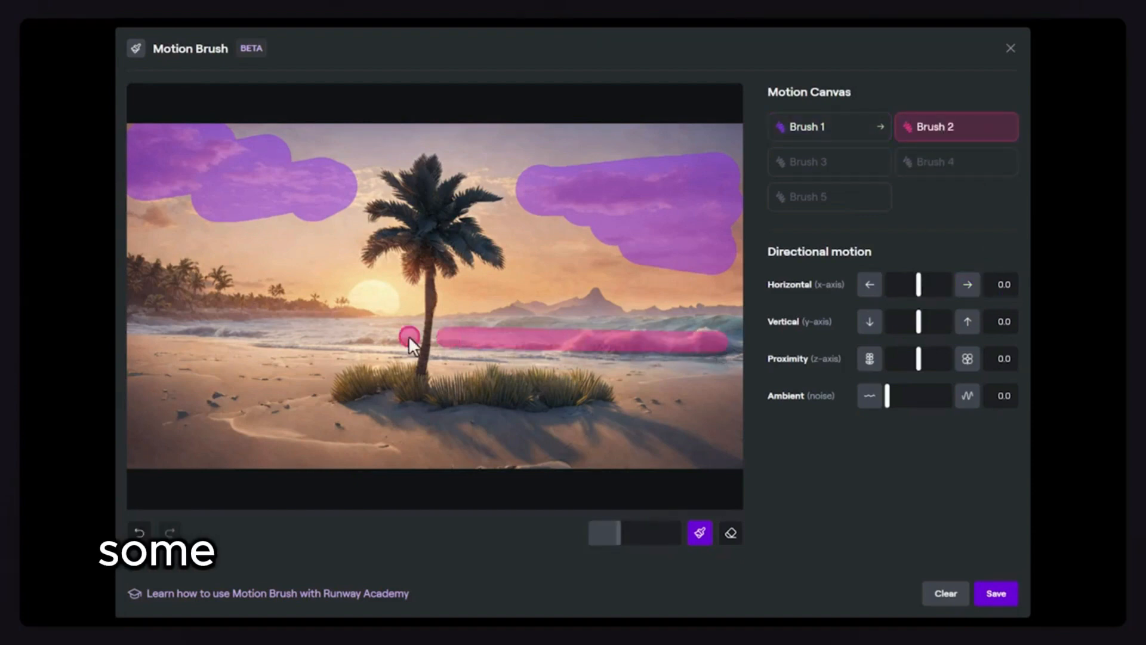
{"action": "left_click", "coordinate": [870, 287]}
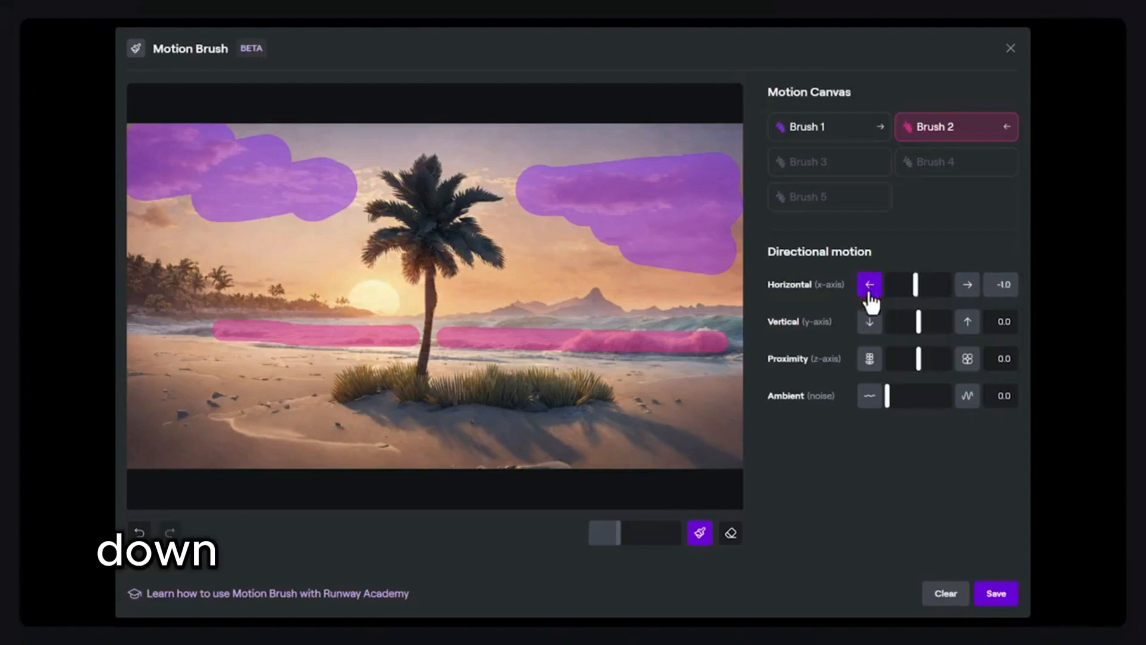
{"action": "left_click", "coordinate": [871, 325]}
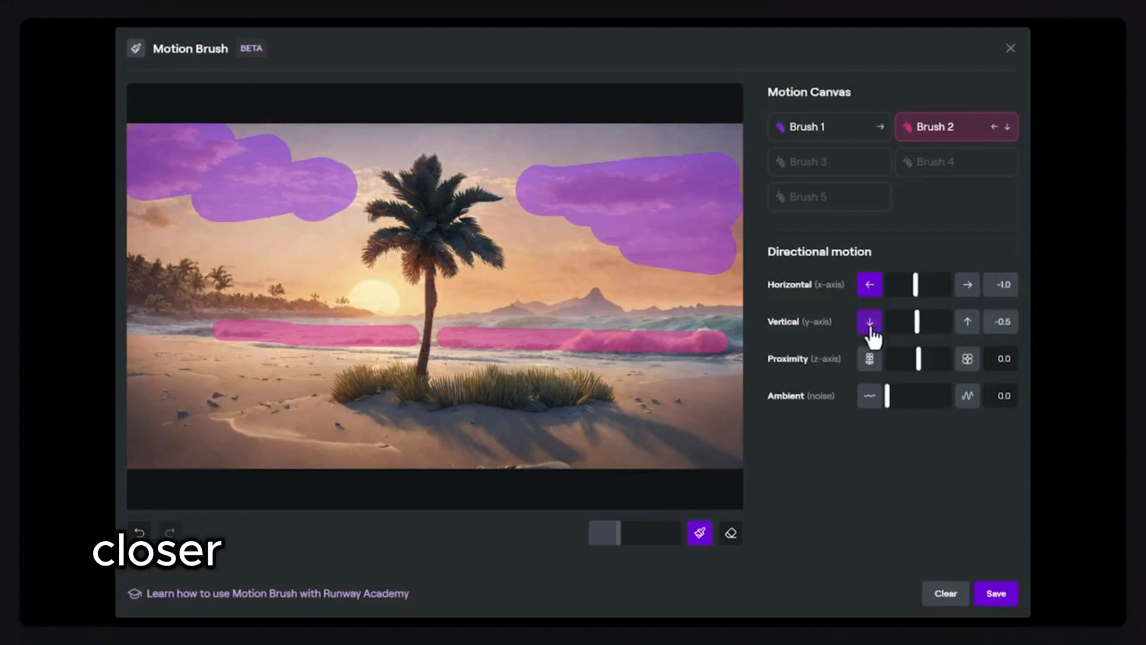
{"action": "left_click", "coordinate": [967, 360]}
{"action": "left_click", "coordinate": [967, 397]}
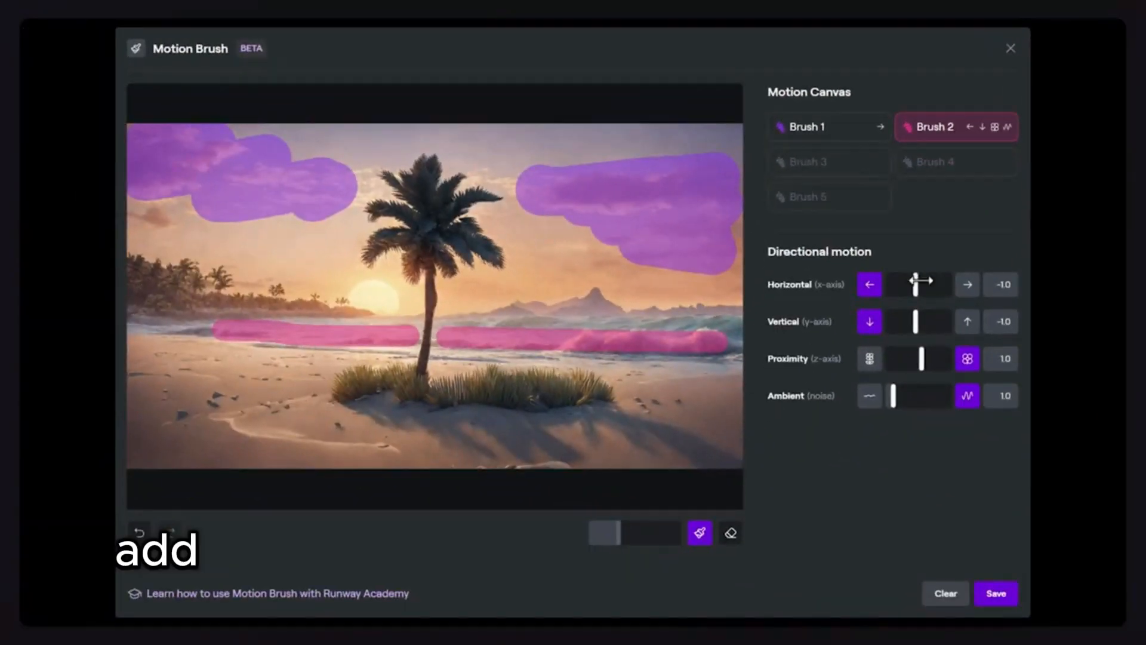
Paint the palm leaves and the grass with Brush 3 and set their ambient noise to 0.5.
{"action": "left_click", "coordinate": [514, 346]}
{"action": "left_click_drag", "start_coordinate": [417, 188], "coordinate": [464, 245]}
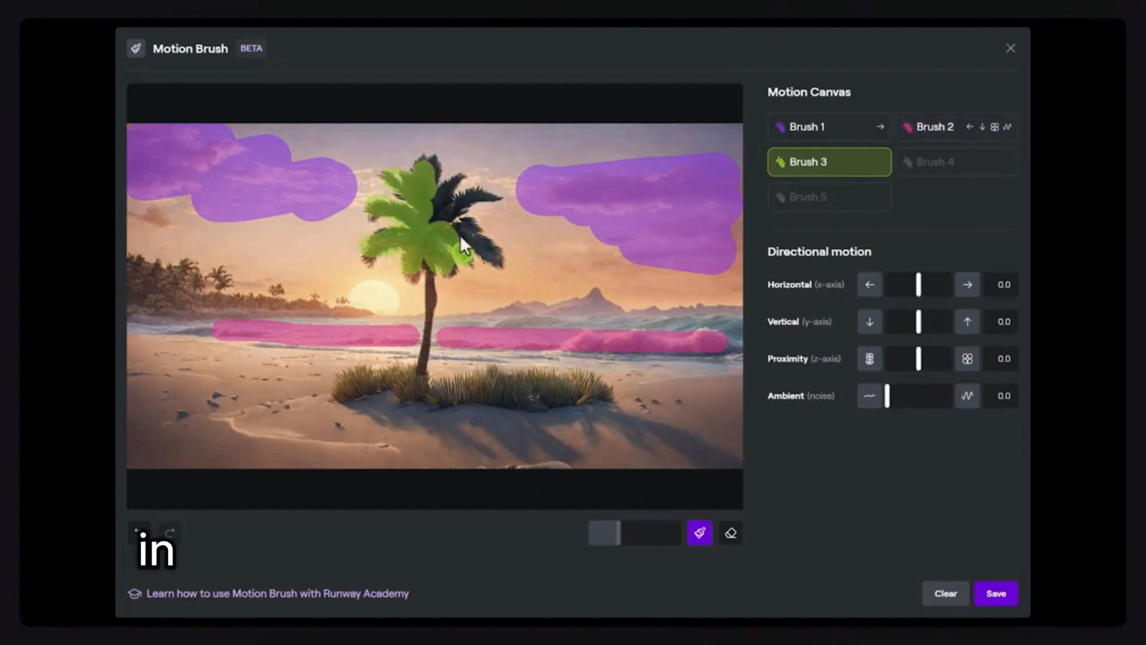
{"action": "left_click", "coordinate": [969, 397]}
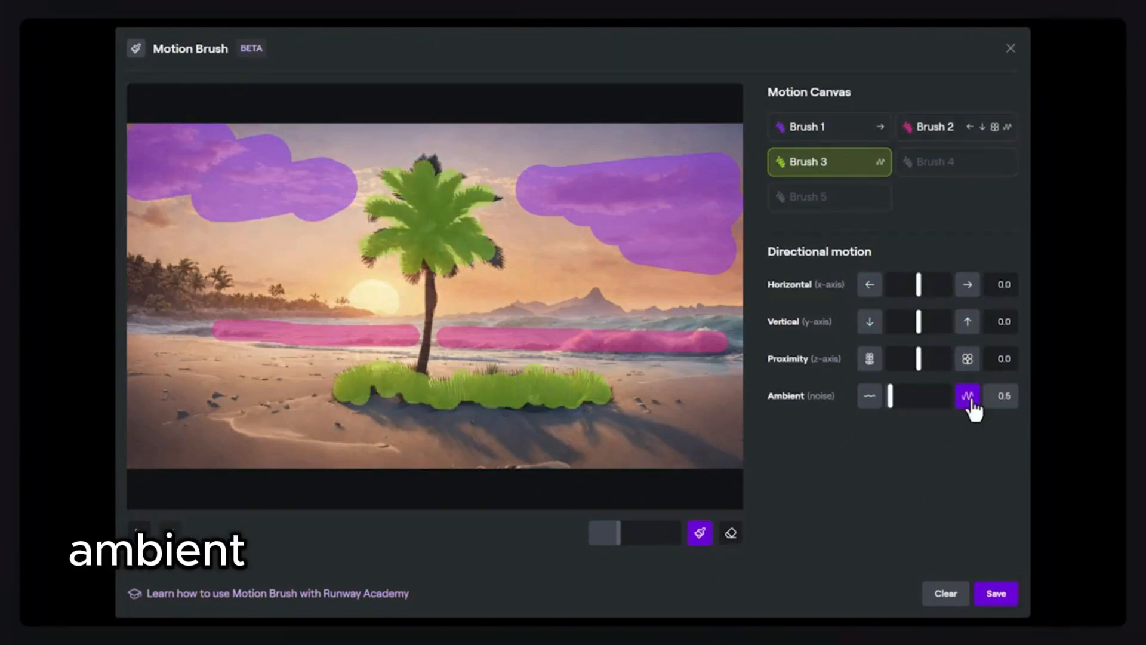
Paint over the setting sun with Brush 4 and set its vertical motion to -1.5.
{"action": "left_click", "coordinate": [944, 170]}
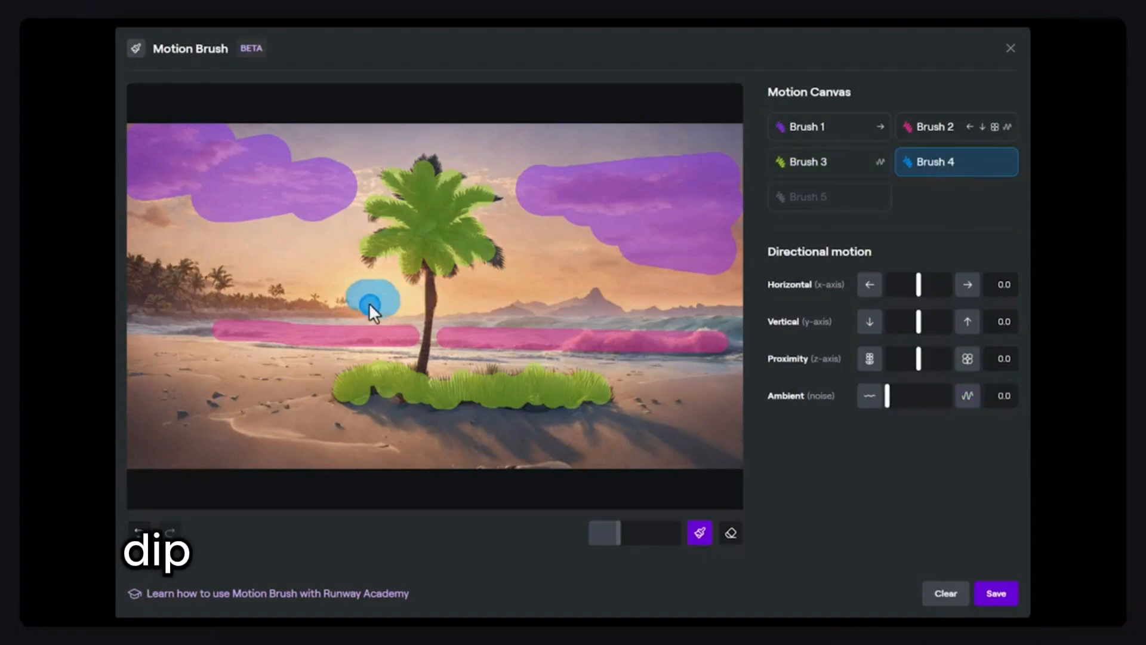
{"action": "left_click", "coordinate": [869, 322]}
Paint the distant palm trees along the shoreline with Brush 5 and set their ambient noise to 0.5.
{"action": "left_click", "coordinate": [812, 203]}
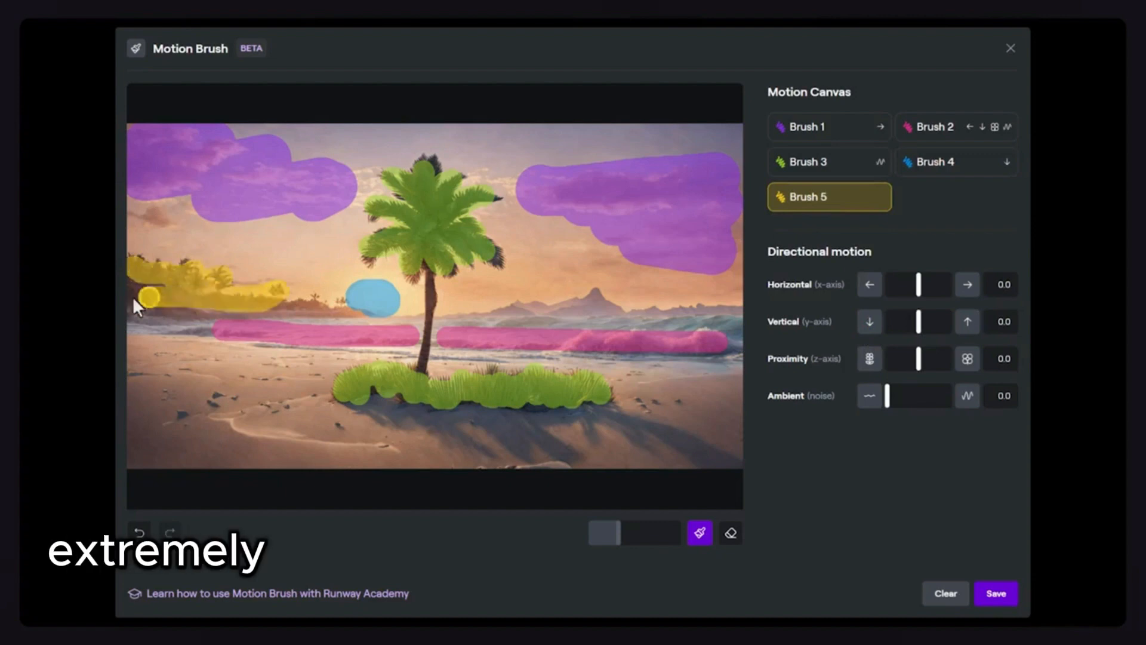
{"action": "left_click", "coordinate": [968, 397]}
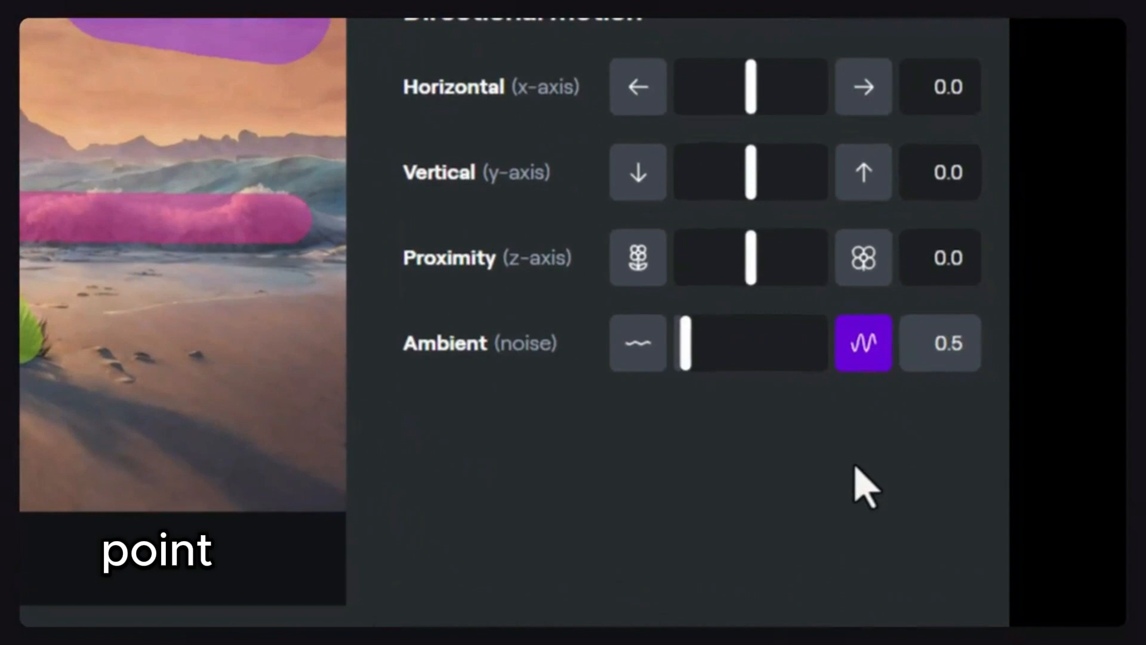
{"action": "left_click", "coordinate": [864, 342]}
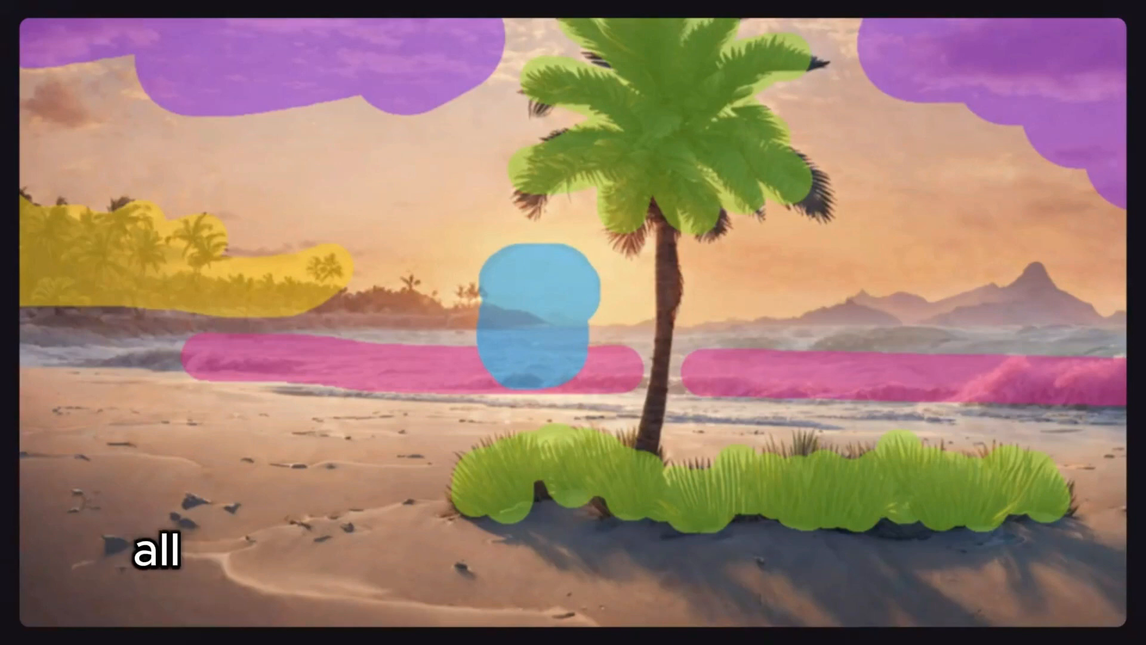
Erase the blue paint spilling below the sun onto the waves and select Brush 4 to show its motion settings.
{"action": "mouse_move", "coordinate": [555, 388]}
{"action": "left_mouse_down"}
{"action": "mouse_move", "coordinate": [525, 374]}
{"action": "mouse_move", "coordinate": [507, 335]}
{"action": "mouse_move", "coordinate": [567, 379]}
{"action": "mouse_move", "coordinate": [491, 374]}
{"action": "mouse_move", "coordinate": [578, 389]}
{"action": "mouse_move", "coordinate": [622, 379]}
{"action": "mouse_move", "coordinate": [500, 380]}
{"action": "left_mouse_up"}
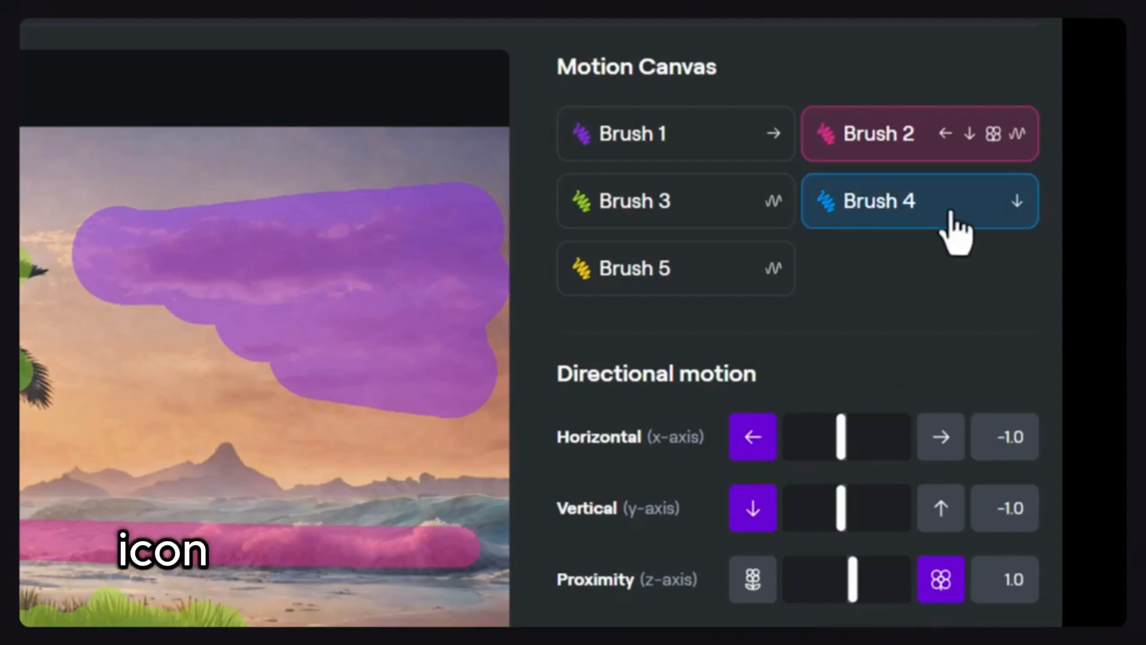
{"action": "left_click", "coordinate": [951, 213]}
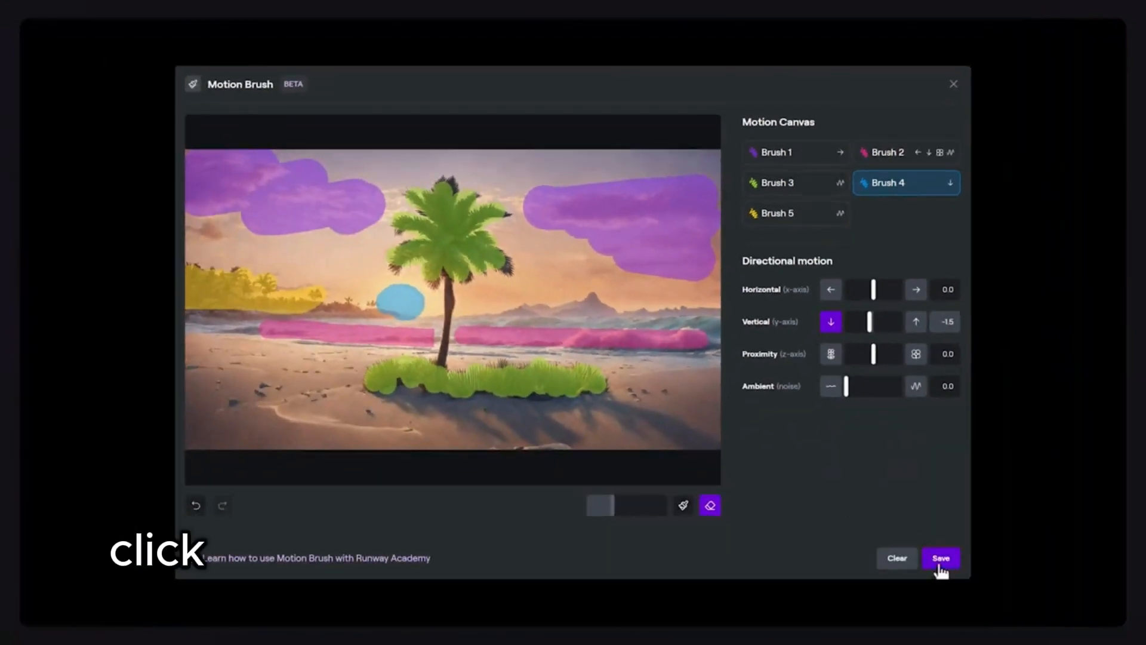
Save the Motion Brush settings and generate the 4-second video from the palm tree image.
{"action": "left_click", "coordinate": [945, 568]}
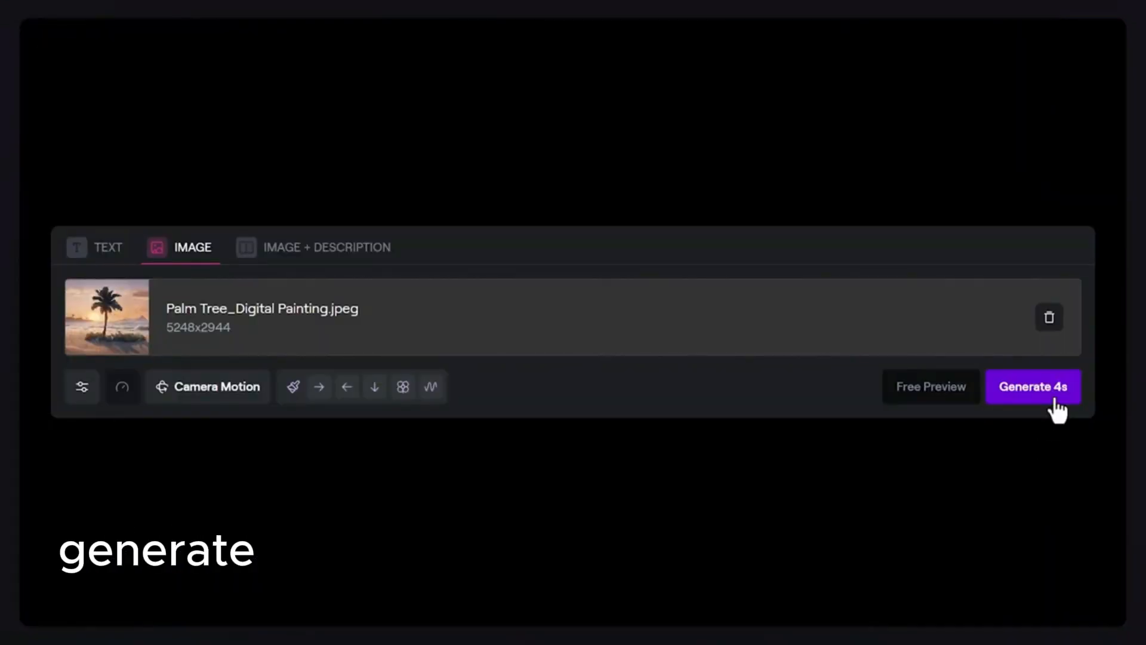
{"action": "left_click", "coordinate": [1055, 404]}
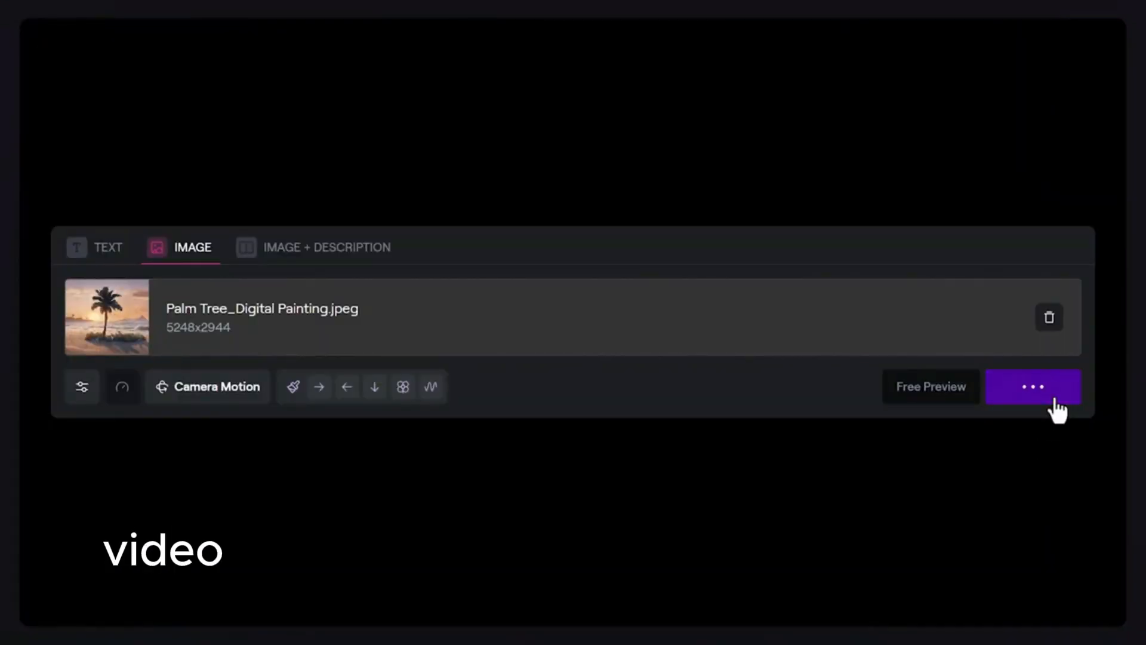